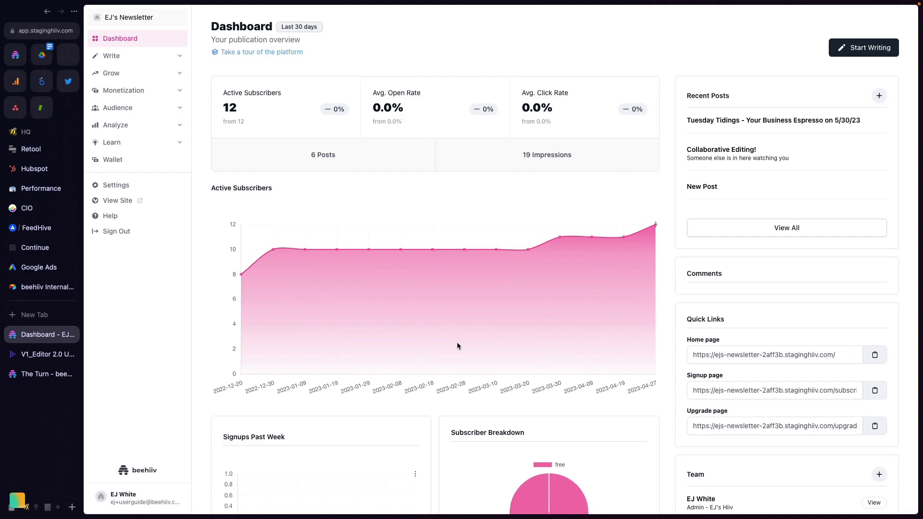
Step: Go to the Website settings' Pages tab and start customizing the upgrade page
{"action": "scroll", "coordinate": [457, 346], "scroll_direction": "down", "scroll_amount": 1}
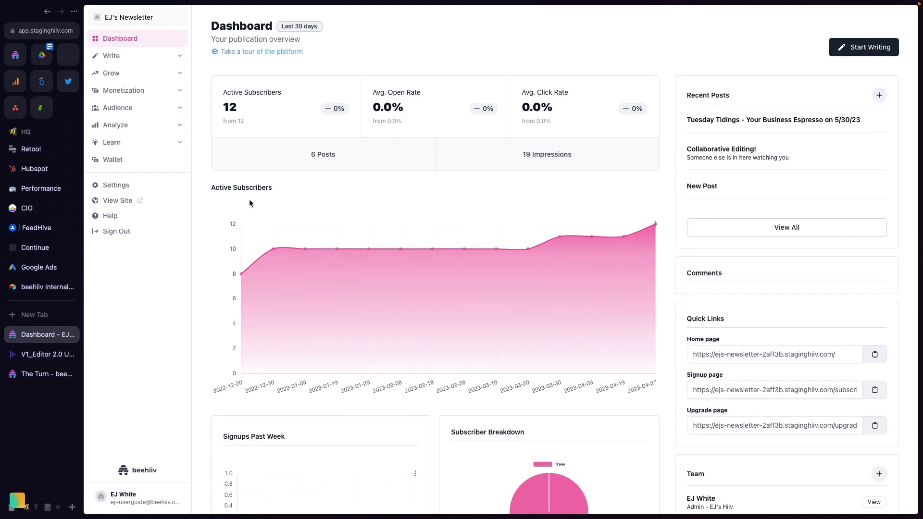
{"action": "left_click", "coordinate": [124, 188]}
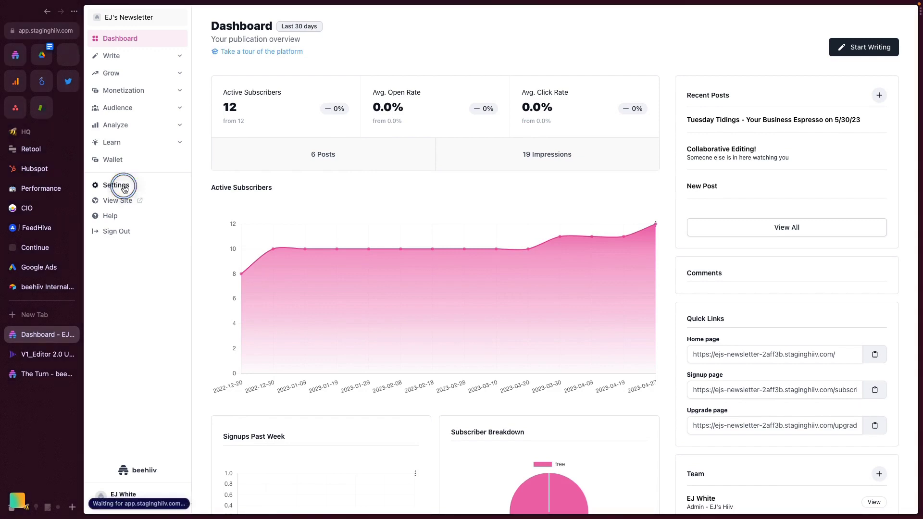
{"action": "left_click", "coordinate": [123, 151]}
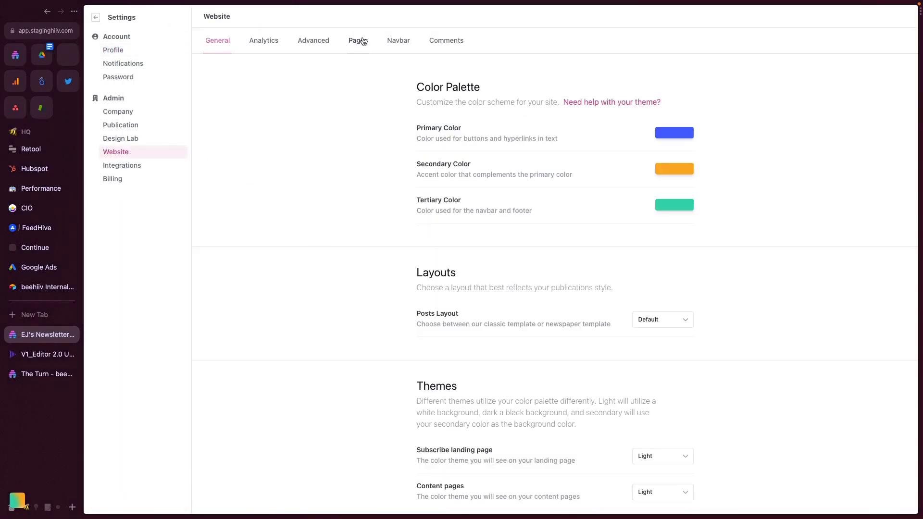
{"action": "left_click", "coordinate": [362, 39]}
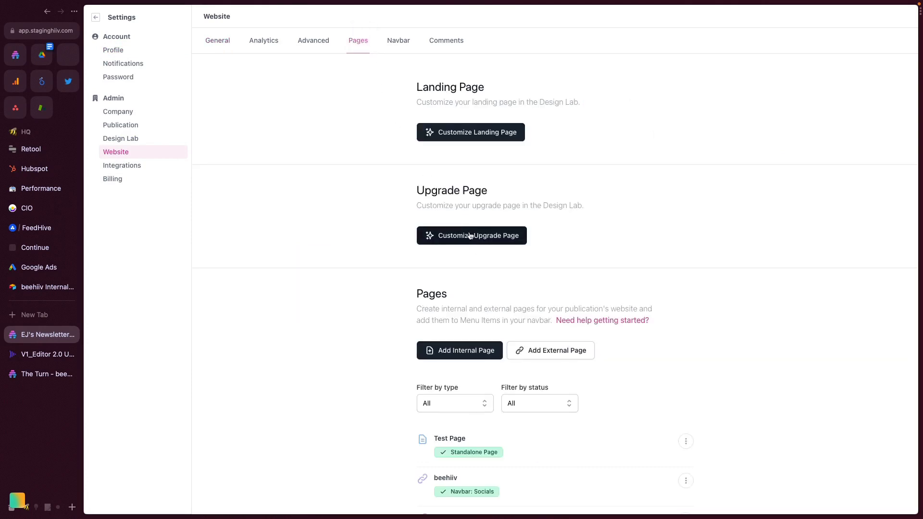
{"action": "left_click", "coordinate": [470, 235]}
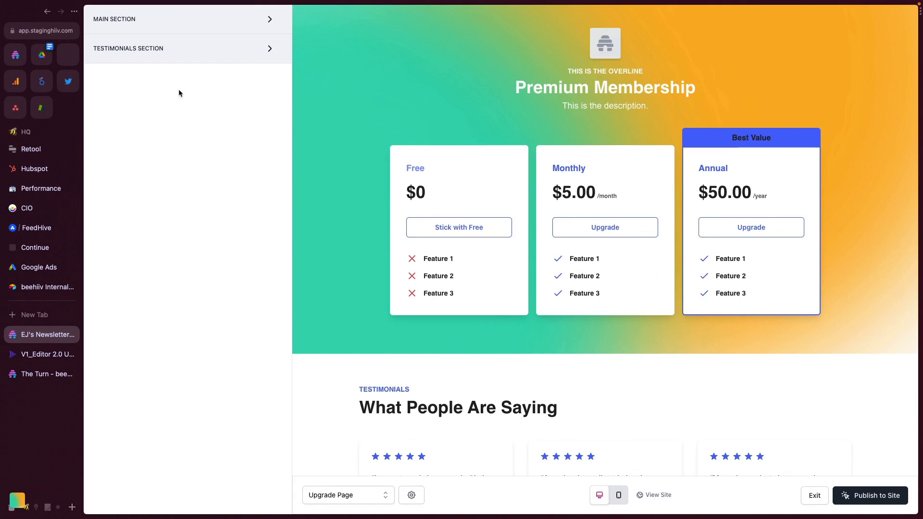
Step: Expand the Main Section settings and switch off Show Logo
{"action": "left_click", "coordinate": [209, 26]}
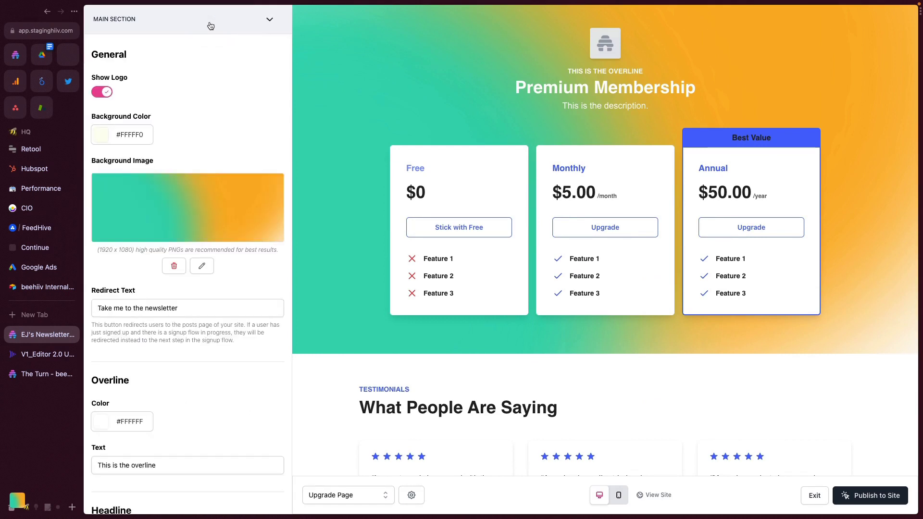
{"action": "left_click", "coordinate": [207, 28]}
{"action": "left_click", "coordinate": [200, 44]}
{"action": "left_click", "coordinate": [199, 43]}
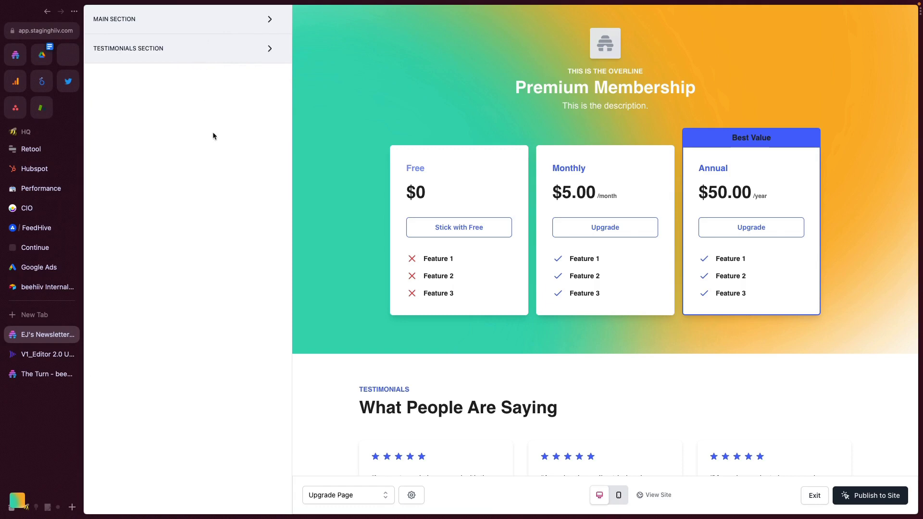
{"action": "left_click", "coordinate": [210, 24]}
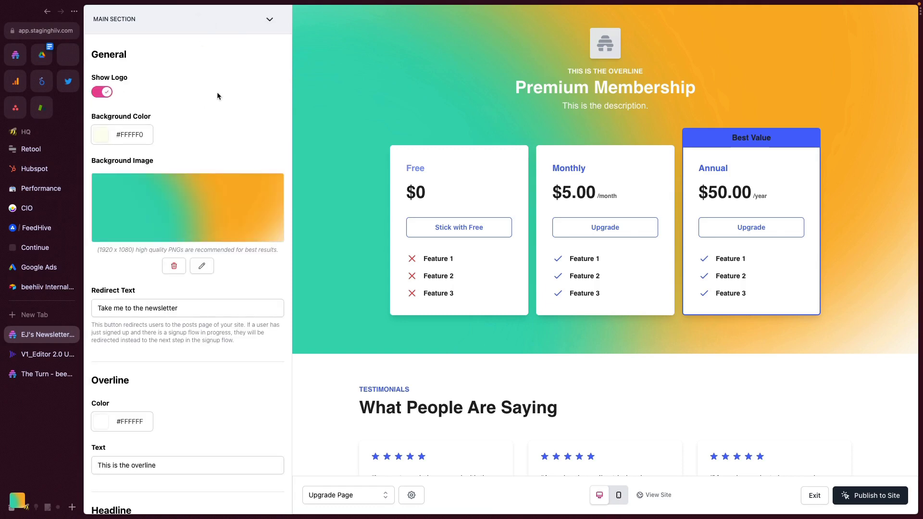
{"action": "scroll", "coordinate": [223, 105], "scroll_direction": "down", "scroll_amount": 3}
{"action": "scroll", "coordinate": [227, 111], "scroll_direction": "up", "scroll_amount": 3}
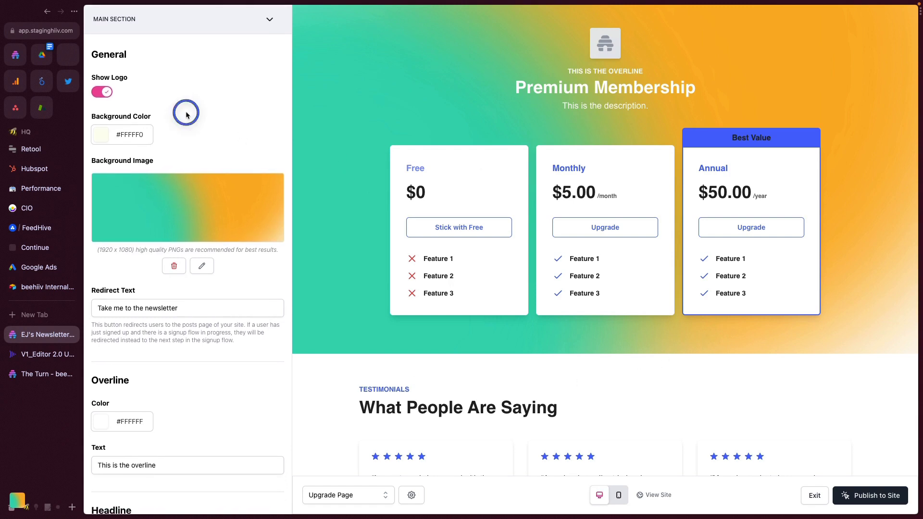
{"action": "scroll", "coordinate": [221, 455], "scroll_direction": "down", "scroll_amount": 1}
{"action": "scroll", "coordinate": [221, 456], "scroll_direction": "up", "scroll_amount": 1}
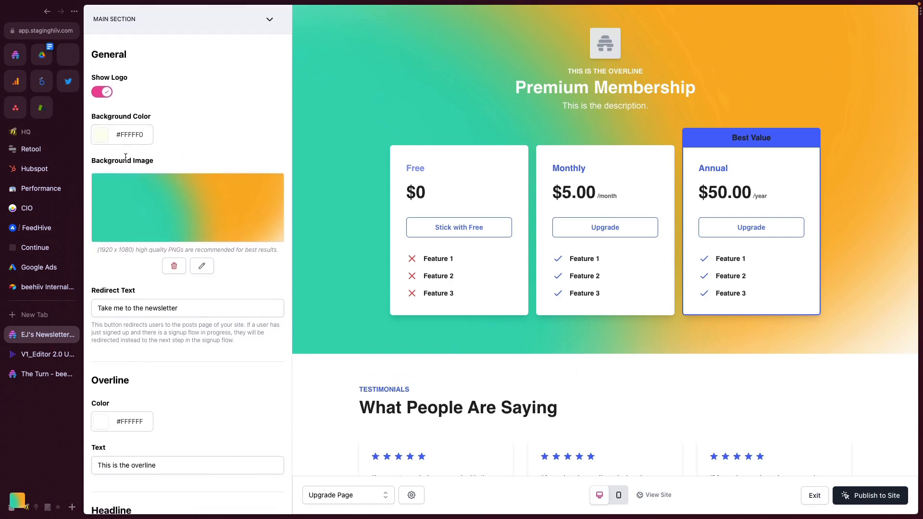
{"action": "left_click", "coordinate": [109, 91]}
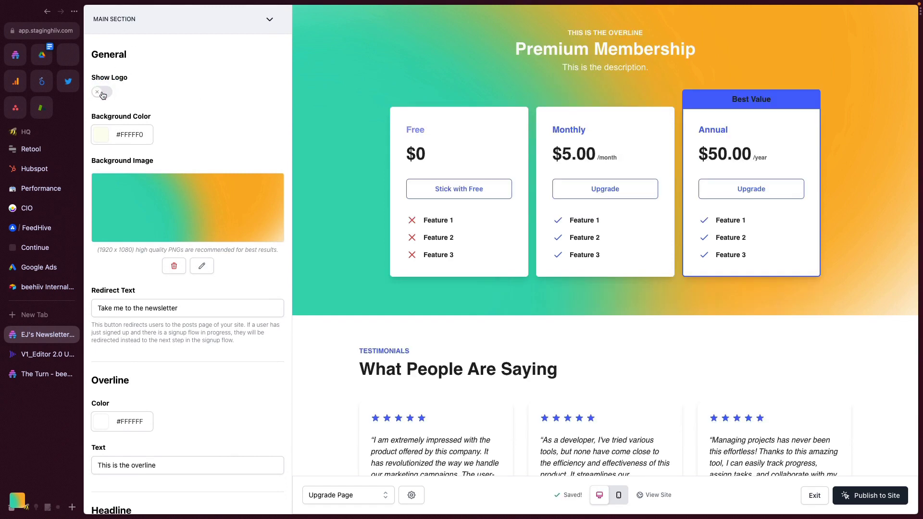
Step: Turn Show Logo back on and select the whole redirect text
{"action": "left_click", "coordinate": [103, 91]}
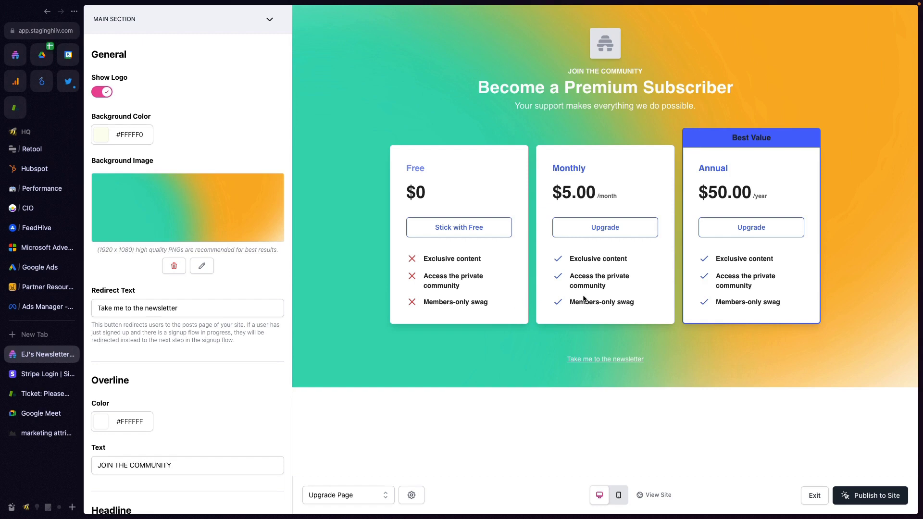
{"action": "left_click", "coordinate": [135, 307]}
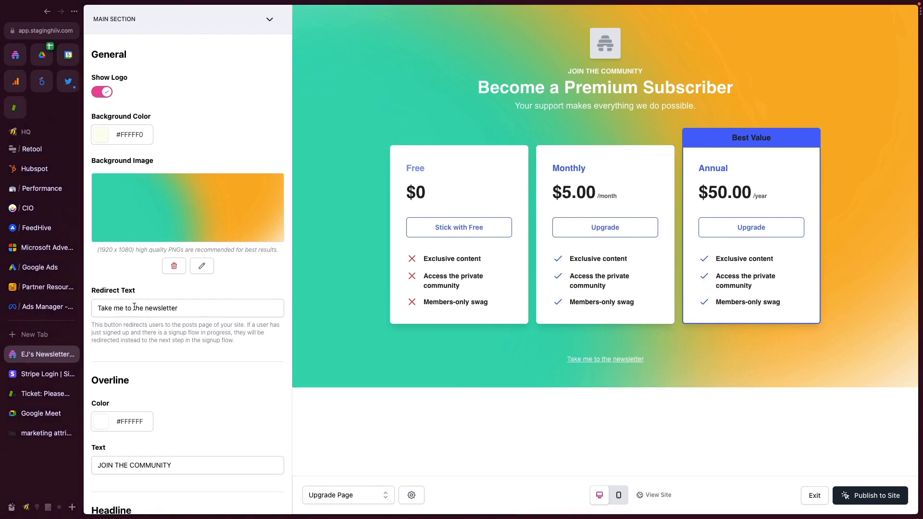
{"action": "triple_click", "coordinate": [134, 308]}
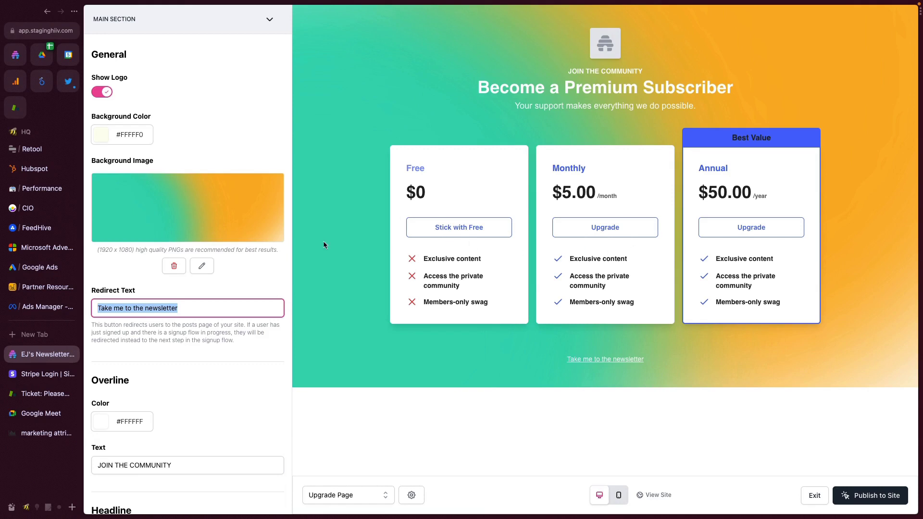
{"action": "scroll", "coordinate": [155, 277], "scroll_direction": "down", "scroll_amount": 5}
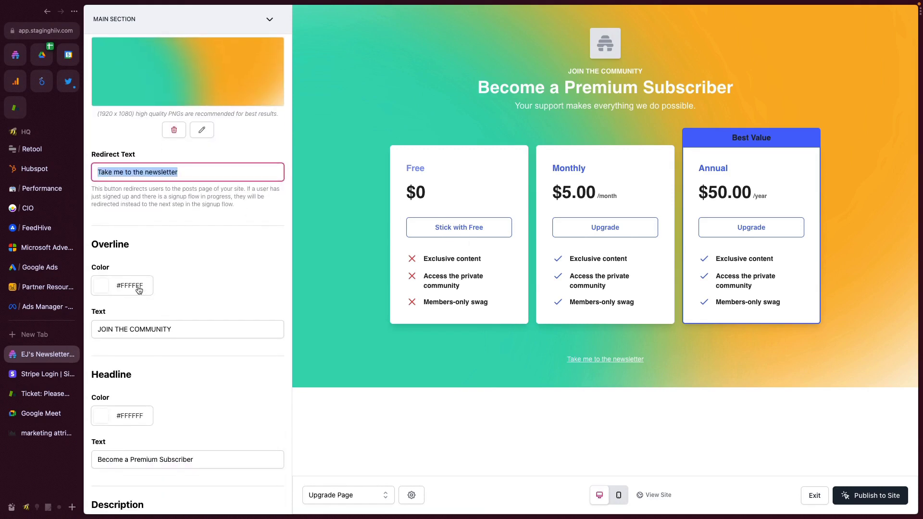
{"action": "scroll", "coordinate": [140, 288], "scroll_direction": "down", "scroll_amount": 1}
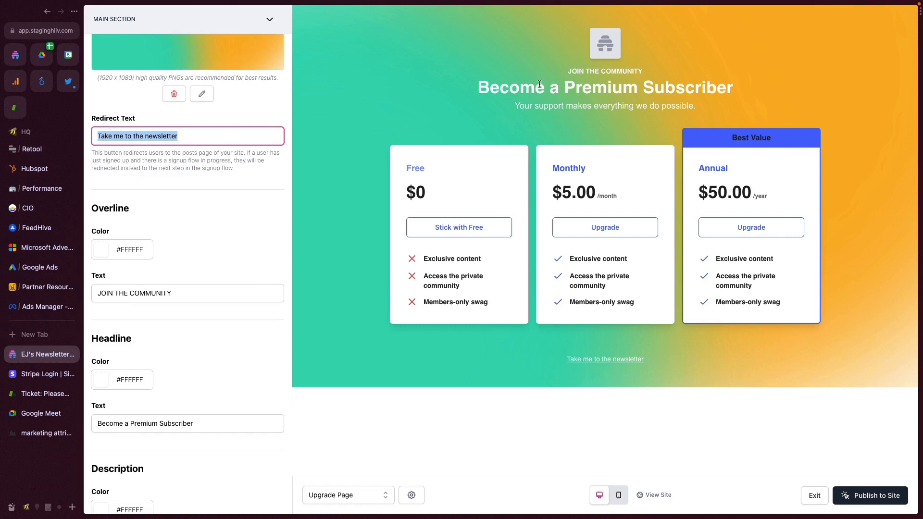
{"action": "double_click", "coordinate": [186, 295]}
{"action": "triple_click", "coordinate": [186, 295]}
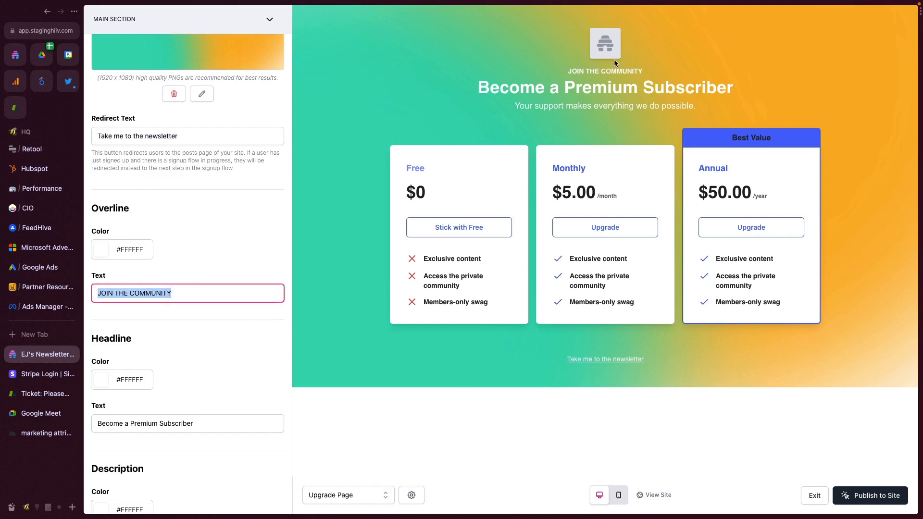
{"action": "scroll", "coordinate": [128, 169], "scroll_direction": "down", "scroll_amount": 3}
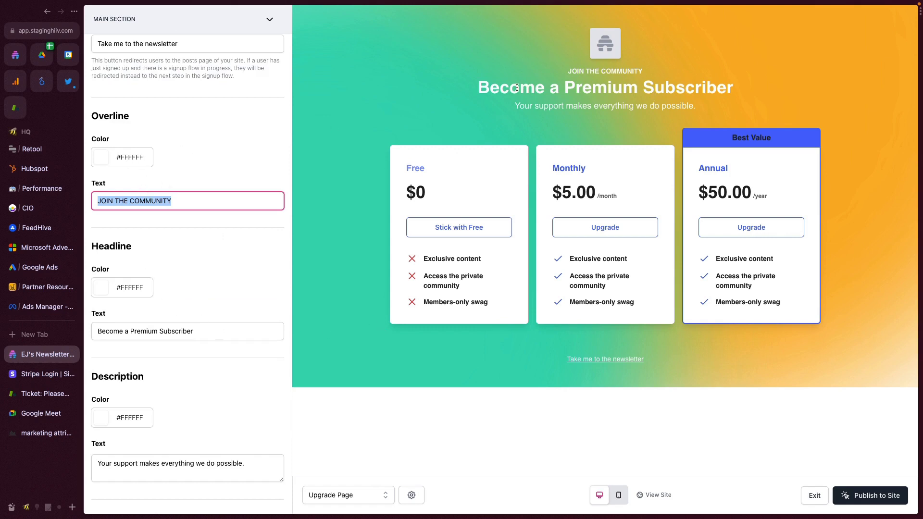
{"action": "left_click_drag", "start_coordinate": [503, 85], "coordinate": [777, 94]}
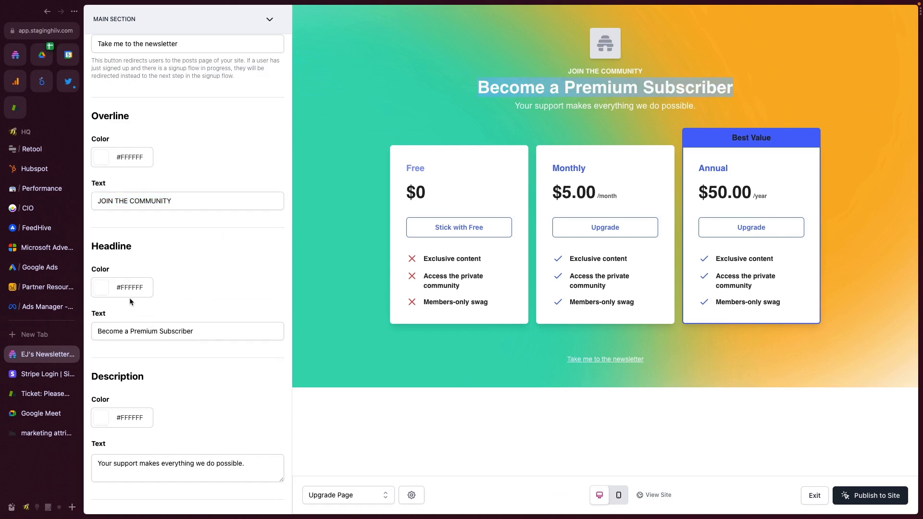
{"action": "scroll", "coordinate": [165, 341], "scroll_direction": "down", "scroll_amount": 4}
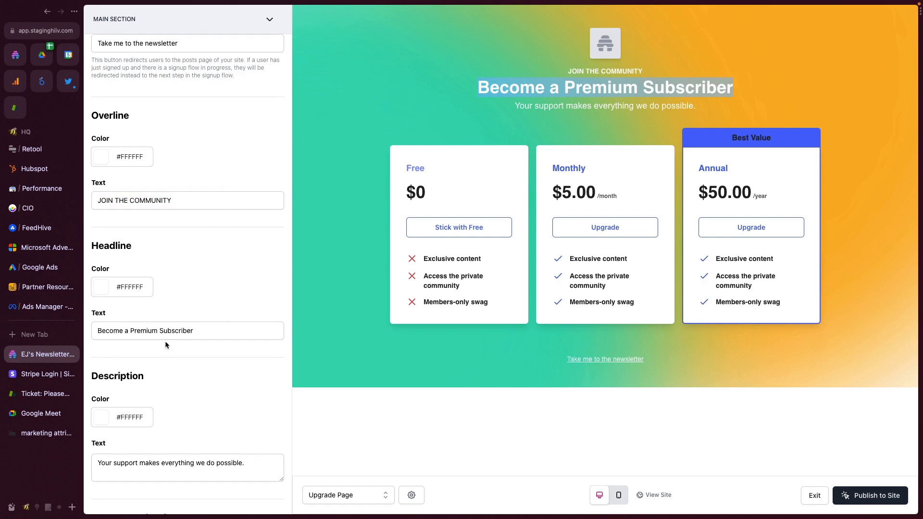
{"action": "triple_click", "coordinate": [550, 108]}
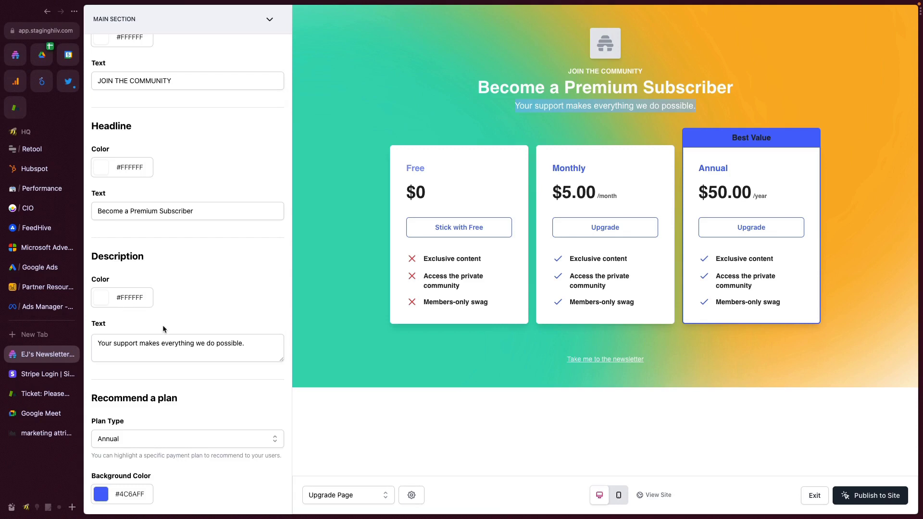
{"action": "scroll", "coordinate": [152, 327], "scroll_direction": "down", "scroll_amount": 5}
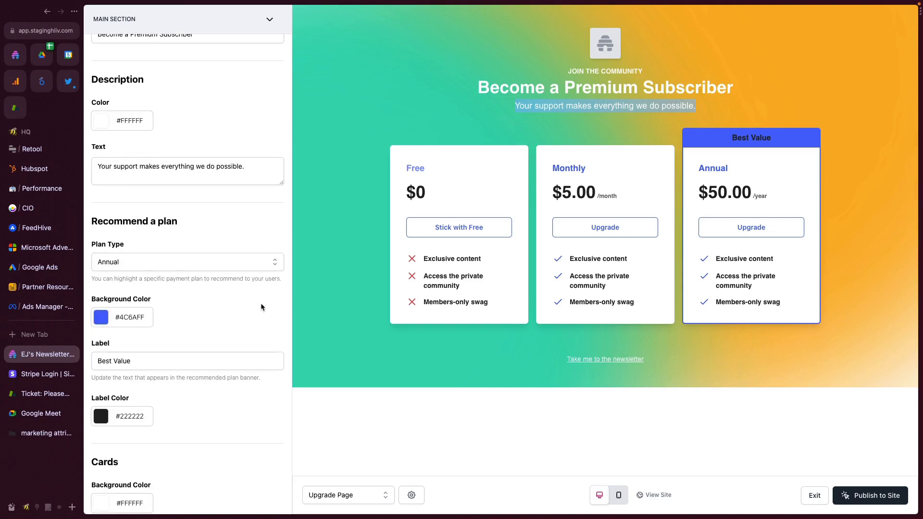
Step: Recommend the Monthly plan with a white 'Most Popular' banner label
{"action": "left_click", "coordinate": [161, 262]}
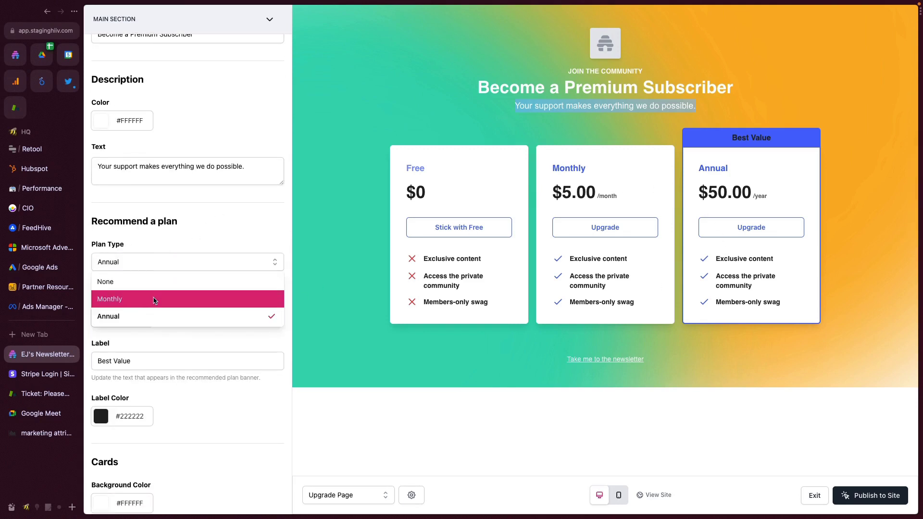
{"action": "left_click", "coordinate": [154, 299]}
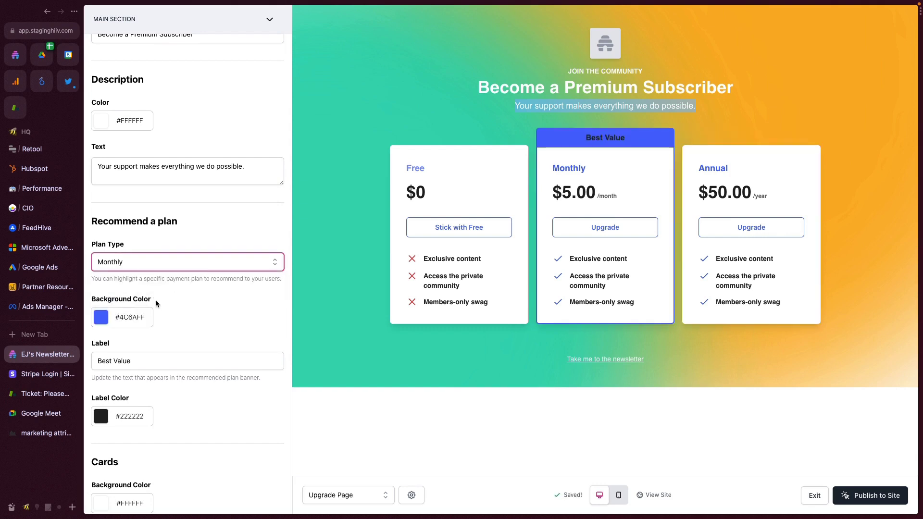
{"action": "left_click", "coordinate": [146, 364]}
{"action": "double_click", "coordinate": [146, 363]}
{"action": "key", "text": "BackSpace"}
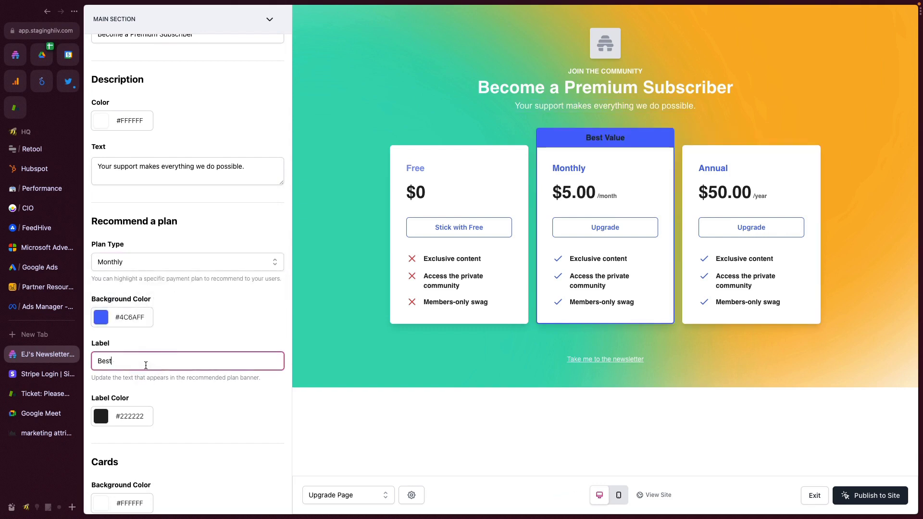
{"action": "type", "text": "Deal"}
{"action": "key", "text": "super+a"}
{"action": "key", "text": "BackSpace"}
{"action": "type", "text": "Most P"}
{"action": "type", "text": "oula"}
{"action": "type", "text": "pular"}
{"action": "left_click", "coordinate": [135, 417]}
{"action": "left_click", "coordinate": [144, 418]}
{"action": "left_click", "coordinate": [317, 408]}
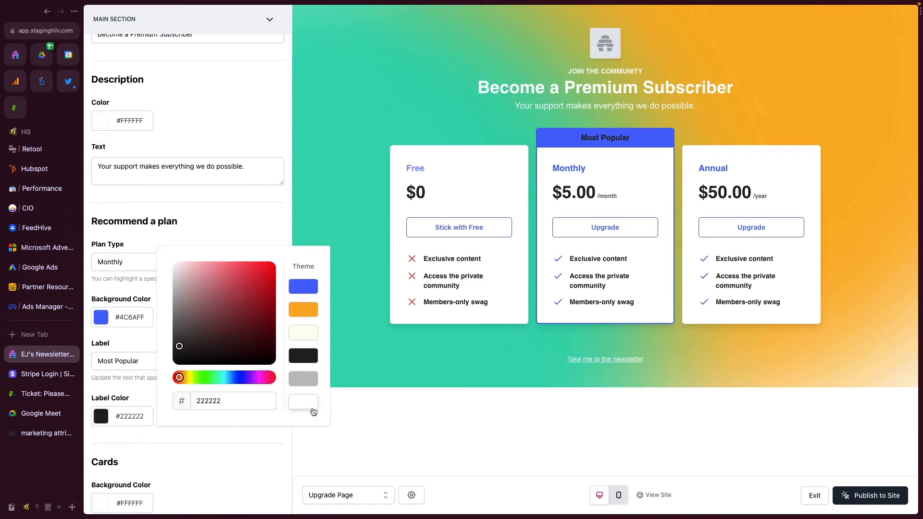
Step: Set all pricing cards' background to cream #FFFFF0
{"action": "scroll", "coordinate": [180, 316], "scroll_direction": "down", "scroll_amount": 4}
{"action": "scroll", "coordinate": [180, 316], "scroll_direction": "down", "scroll_amount": 1}
{"action": "left_click", "coordinate": [125, 298]}
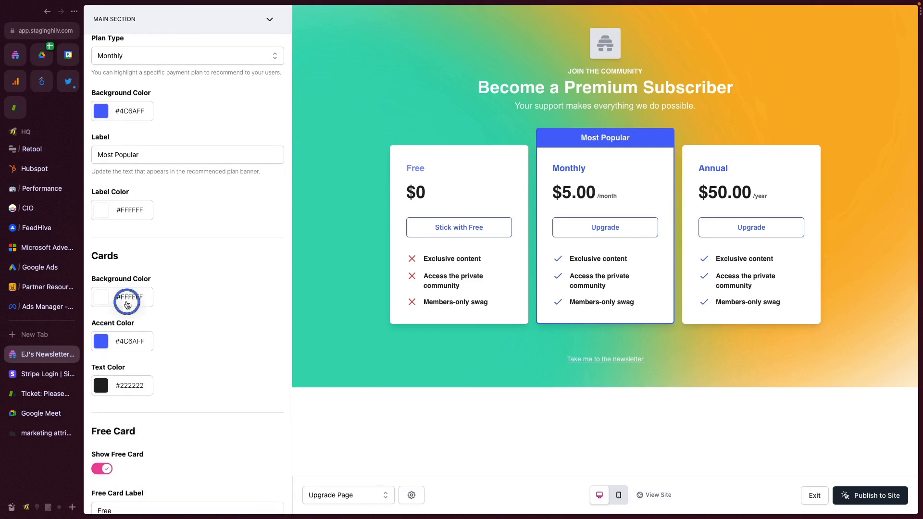
{"action": "left_click", "coordinate": [301, 217]}
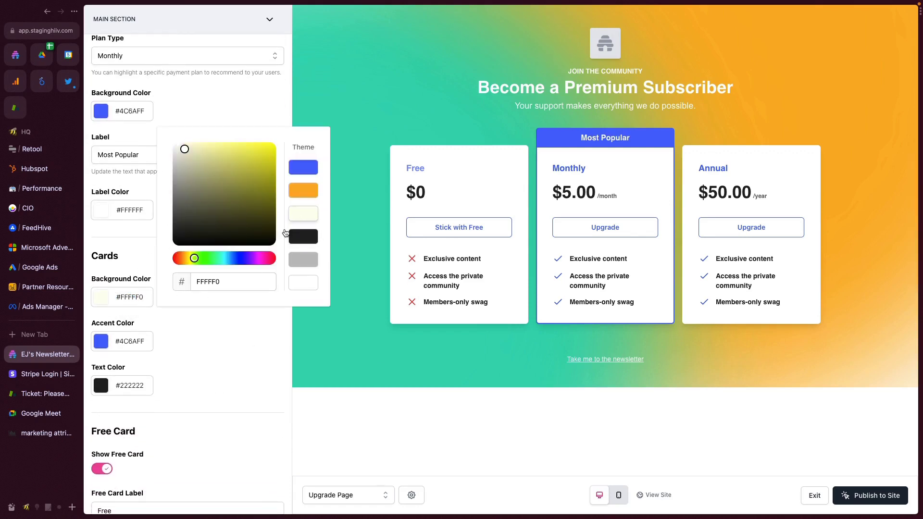
{"action": "left_click", "coordinate": [242, 341]}
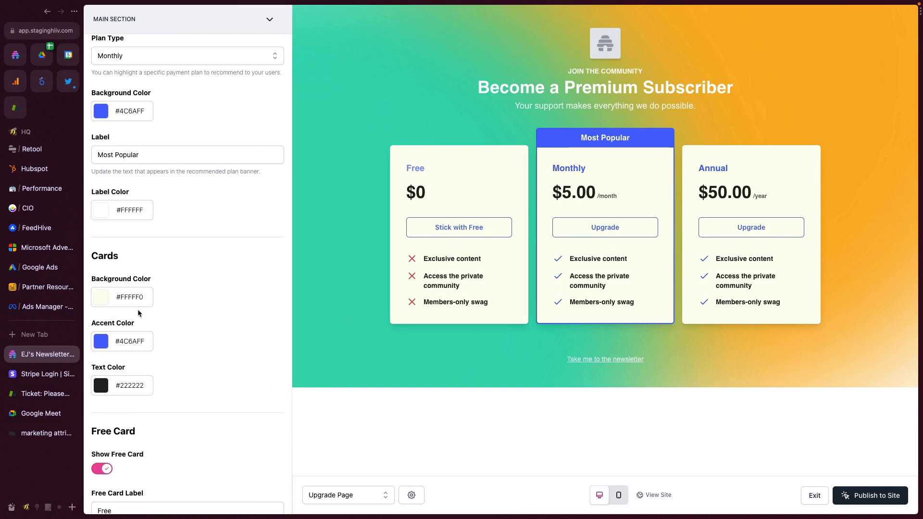
{"action": "scroll", "coordinate": [142, 308], "scroll_direction": "down", "scroll_amount": 3}
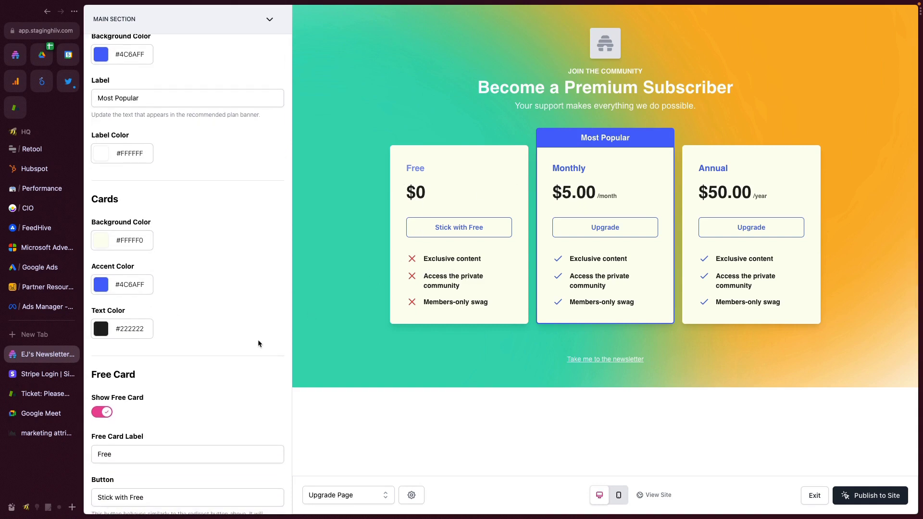
{"action": "scroll", "coordinate": [181, 379], "scroll_direction": "down", "scroll_amount": 7}
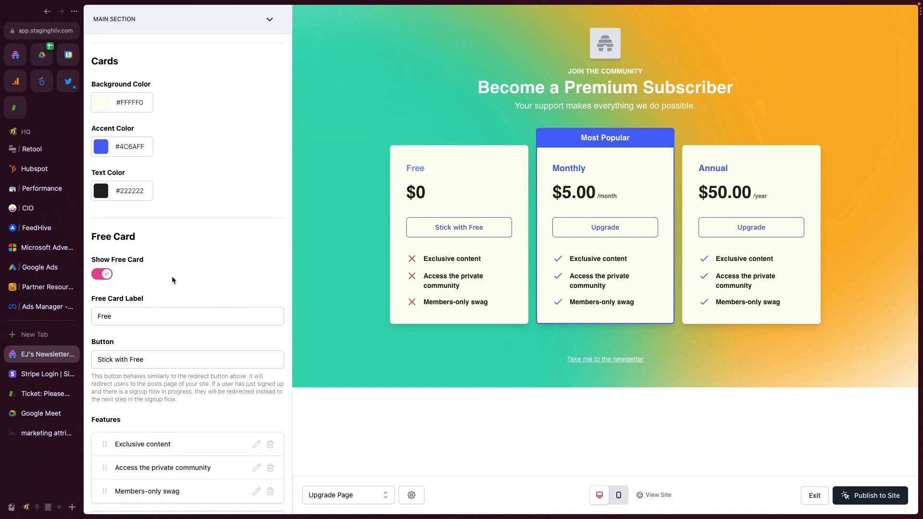
Step: Relabel the free pricing card from Free to Basic, keeping it shown
{"action": "left_click", "coordinate": [101, 275]}
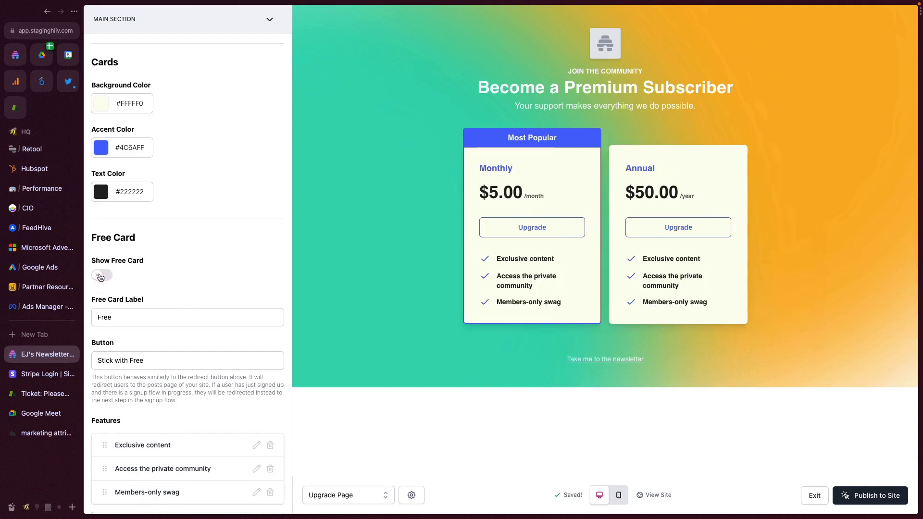
{"action": "left_click", "coordinate": [101, 275]}
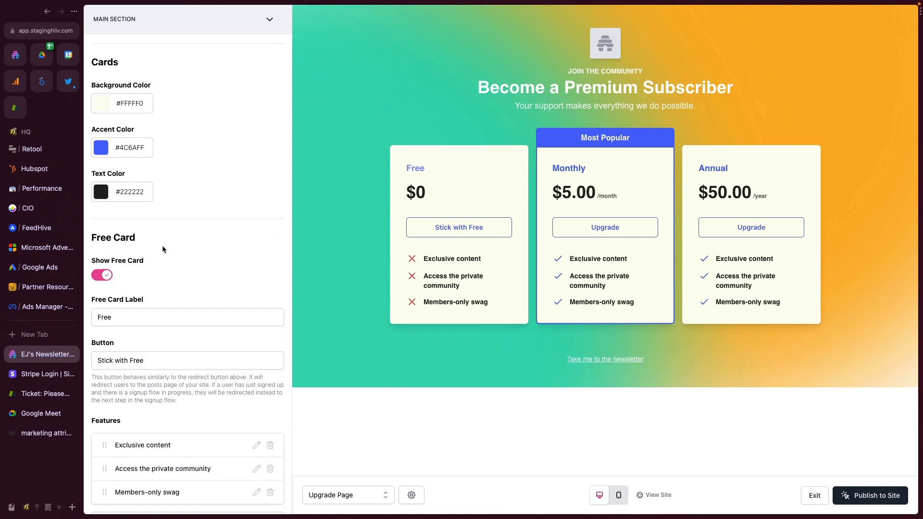
{"action": "scroll", "coordinate": [165, 252], "scroll_direction": "down", "scroll_amount": 2}
{"action": "left_click", "coordinate": [177, 261]}
{"action": "double_click", "coordinate": [178, 261]}
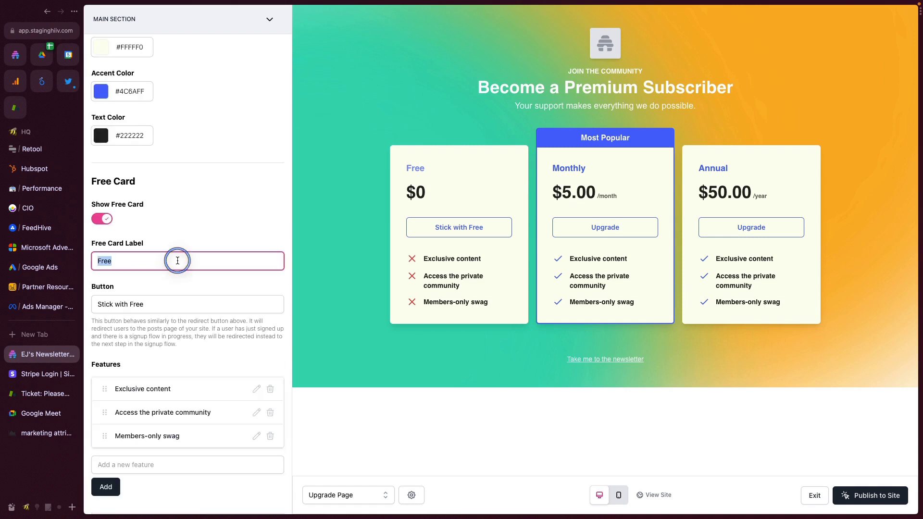
{"action": "key", "text": "BackSpace"}
{"action": "type", "text": "Basic"}
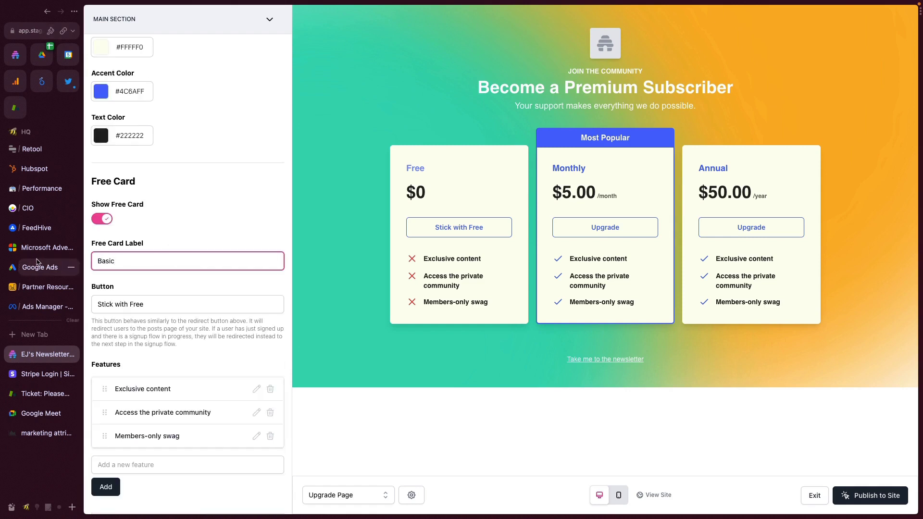
{"action": "left_click", "coordinate": [169, 218]}
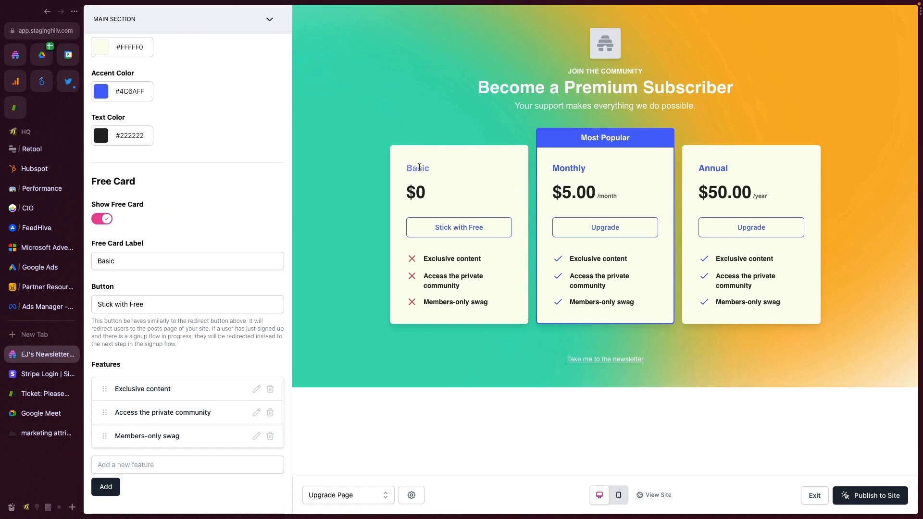
{"action": "scroll", "coordinate": [207, 275], "scroll_direction": "down", "scroll_amount": 4}
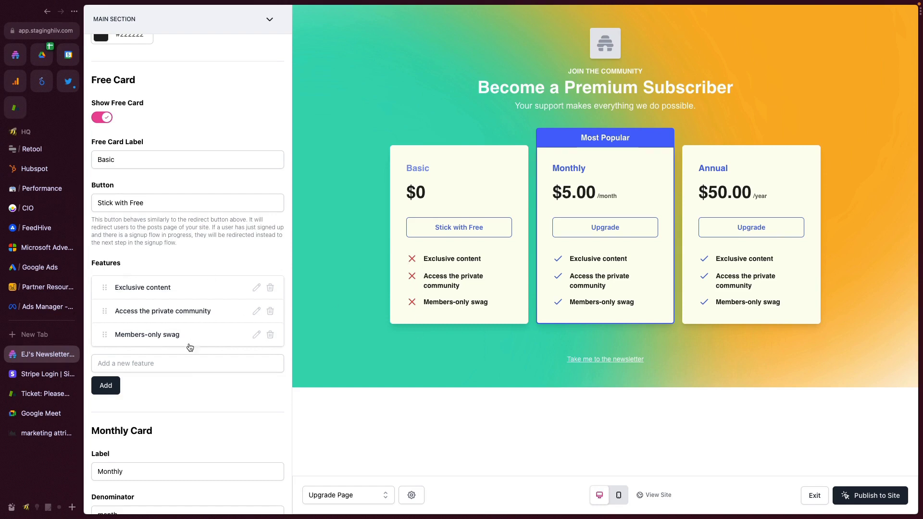
Step: Shorten the Monthly card's denominator to 'mo' and edit the Annual card's denominator
{"action": "scroll", "coordinate": [191, 376], "scroll_direction": "down", "scroll_amount": 2}
{"action": "scroll", "coordinate": [191, 378], "scroll_direction": "down", "scroll_amount": 1}
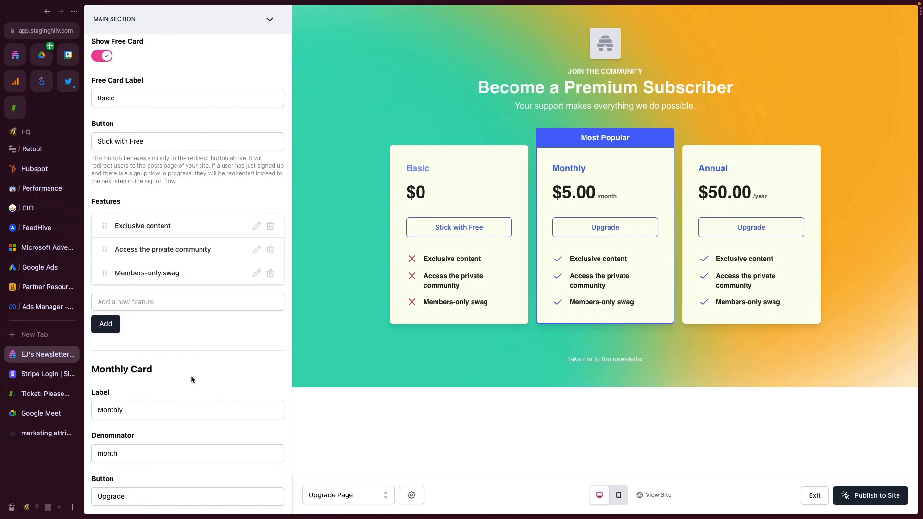
{"action": "scroll", "coordinate": [204, 330], "scroll_direction": "down", "scroll_amount": 8}
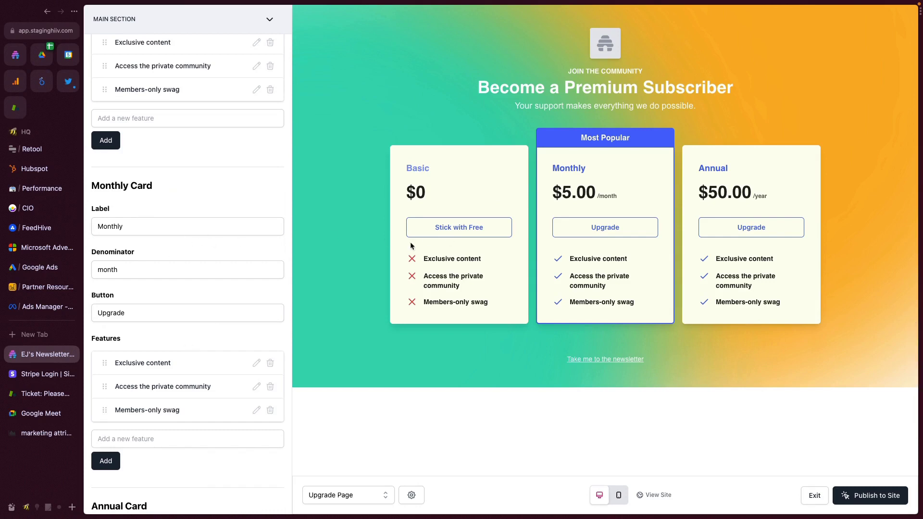
{"action": "left_click", "coordinate": [150, 269]}
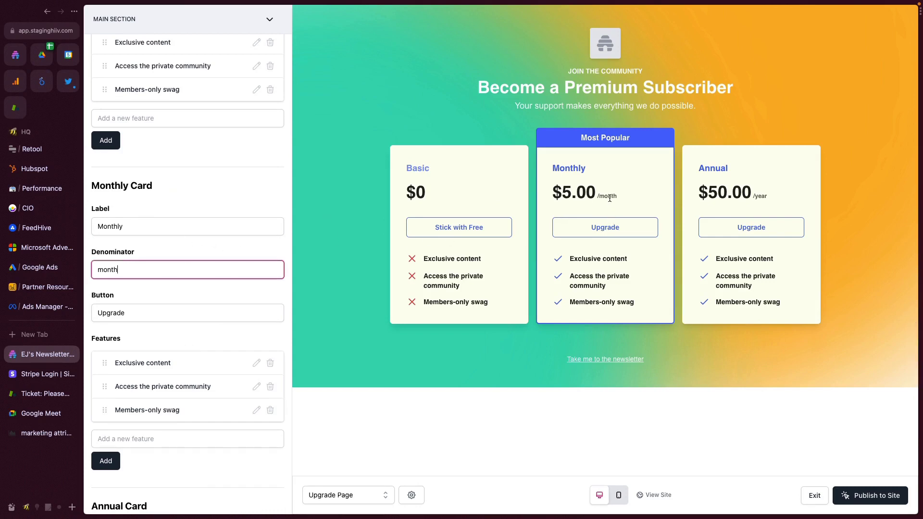
{"action": "key", "text": "BackSpace"}
{"action": "scroll", "coordinate": [154, 326], "scroll_direction": "down", "scroll_amount": 3}
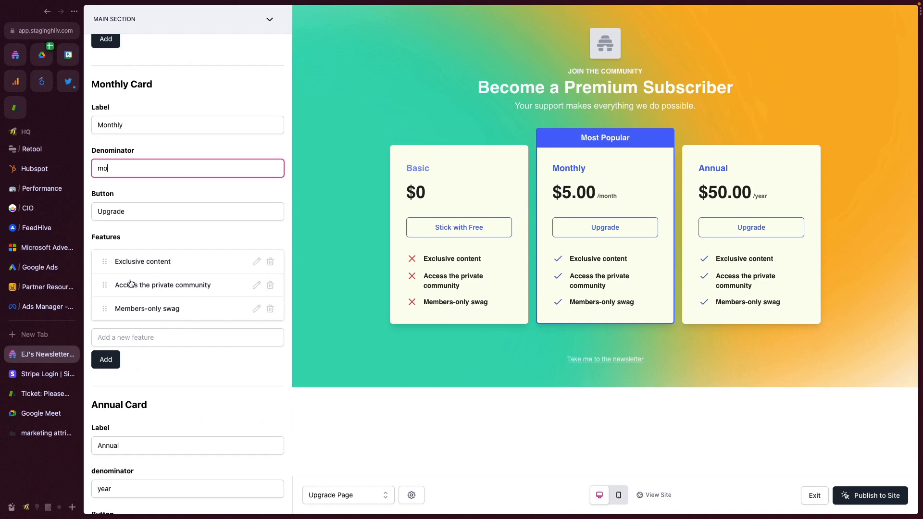
{"action": "scroll", "coordinate": [205, 346], "scroll_direction": "down", "scroll_amount": 3}
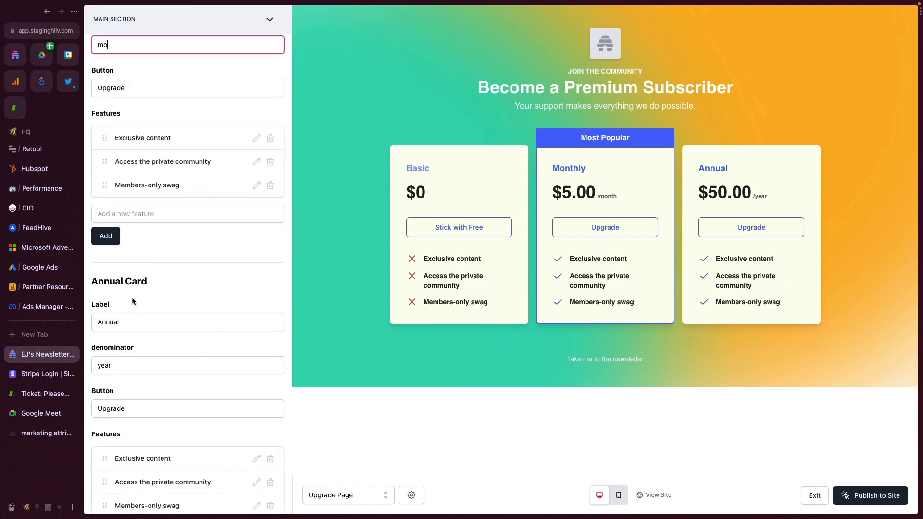
{"action": "scroll", "coordinate": [132, 297], "scroll_direction": "down", "scroll_amount": 2}
{"action": "double_click", "coordinate": [114, 293]}
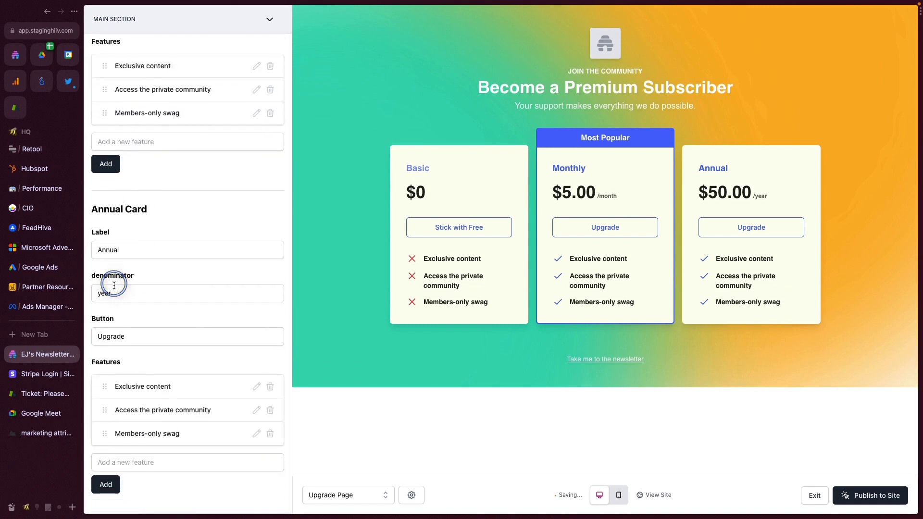
{"action": "type", "text": "annually"}
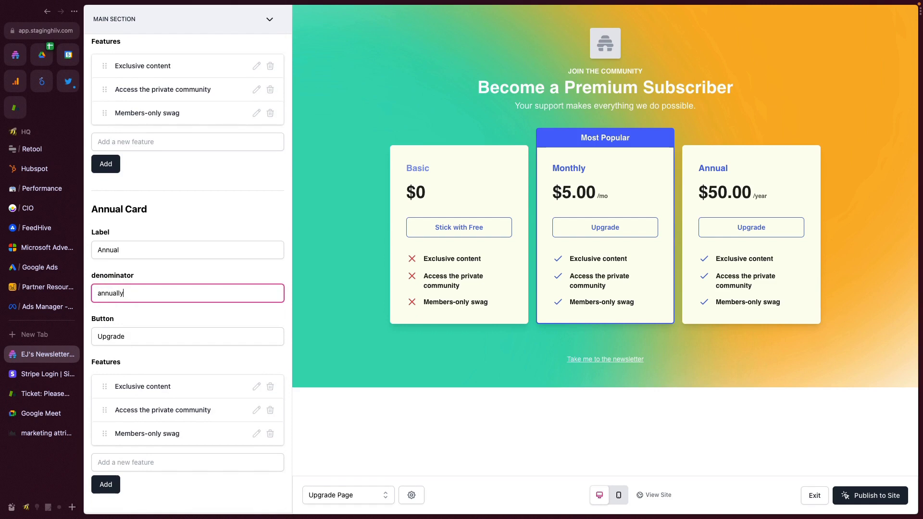
{"action": "scroll", "coordinate": [159, 408], "scroll_direction": "down", "scroll_amount": 1}
Step: Add the marketing manager, project manager and senior developer testimonials to the Testimonials section
{"action": "left_click", "coordinate": [177, 493]}
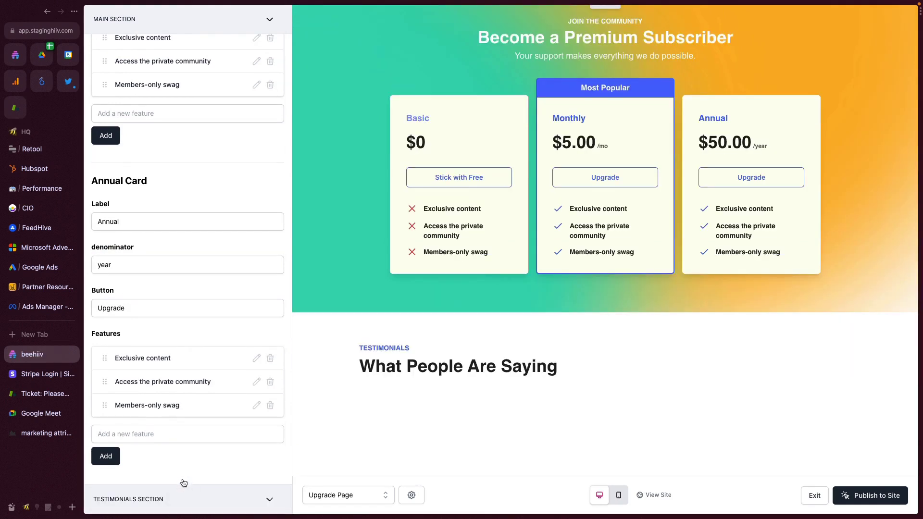
{"action": "scroll", "coordinate": [218, 359], "scroll_direction": "up", "scroll_amount": 3}
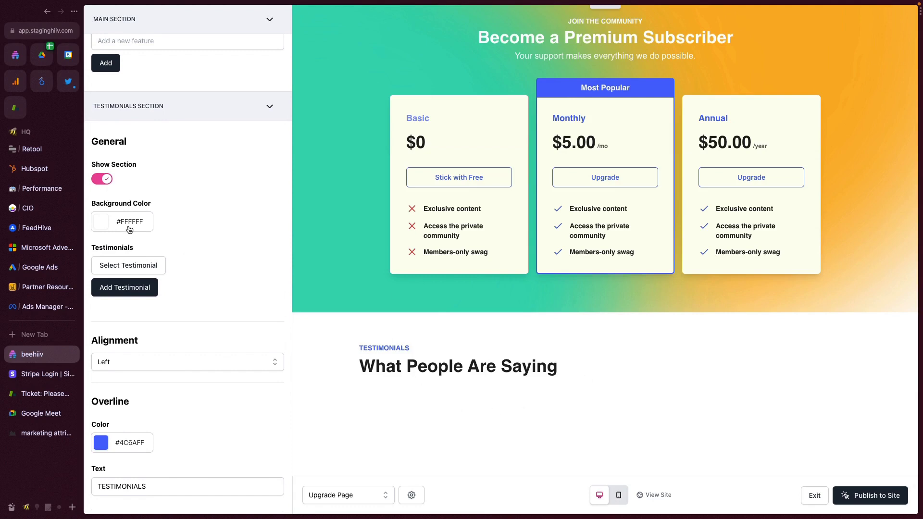
{"action": "left_click", "coordinate": [157, 268]}
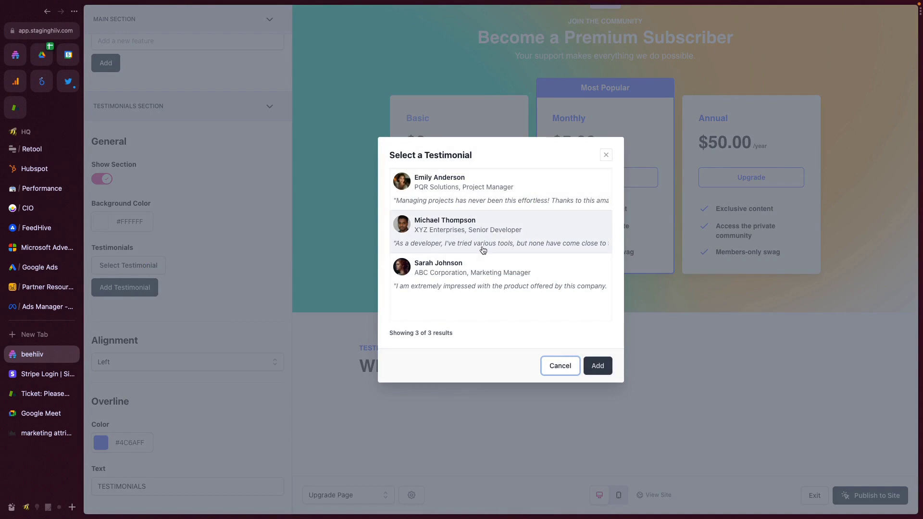
{"action": "left_click", "coordinate": [474, 274]}
{"action": "left_click", "coordinate": [596, 309]}
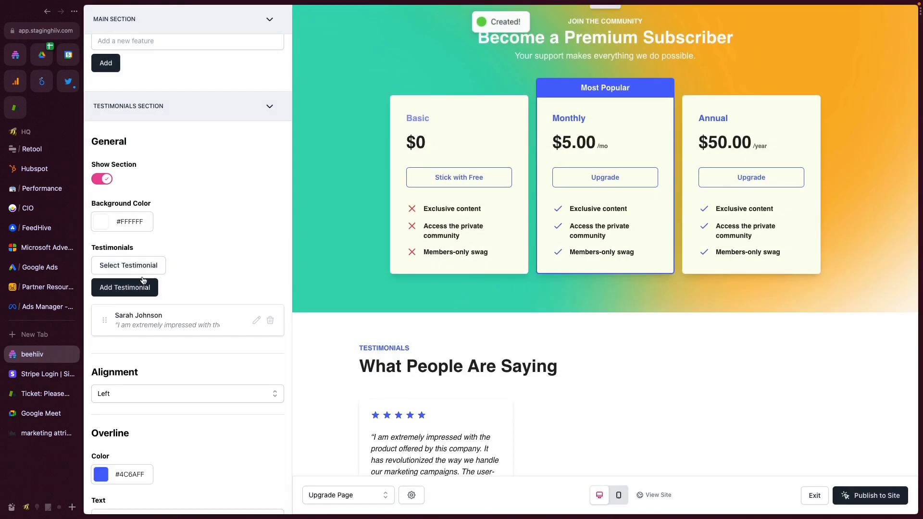
{"action": "left_click", "coordinate": [143, 273]}
{"action": "left_click", "coordinate": [449, 205]}
{"action": "left_click", "coordinate": [135, 273]}
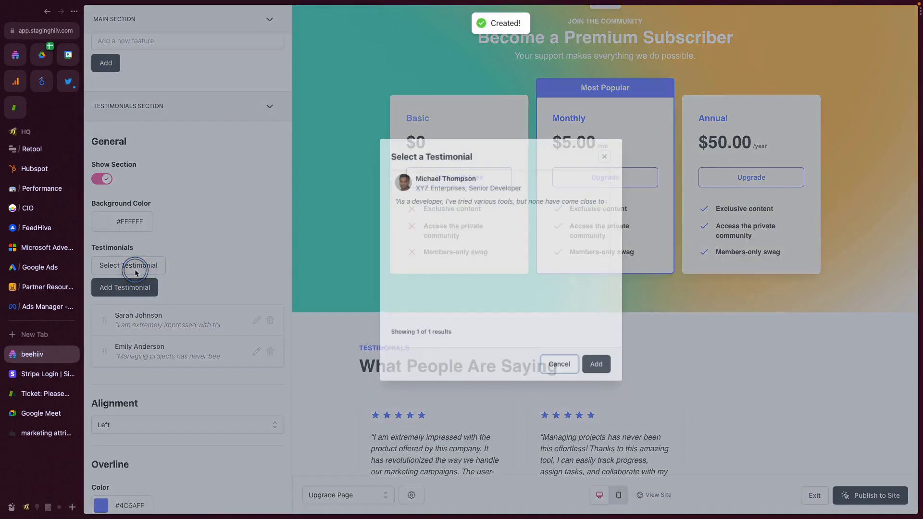
{"action": "left_click", "coordinate": [595, 364]}
{"action": "scroll", "coordinate": [433, 336], "scroll_direction": "down", "scroll_amount": 1}
{"action": "scroll", "coordinate": [209, 387], "scroll_direction": "down", "scroll_amount": 3}
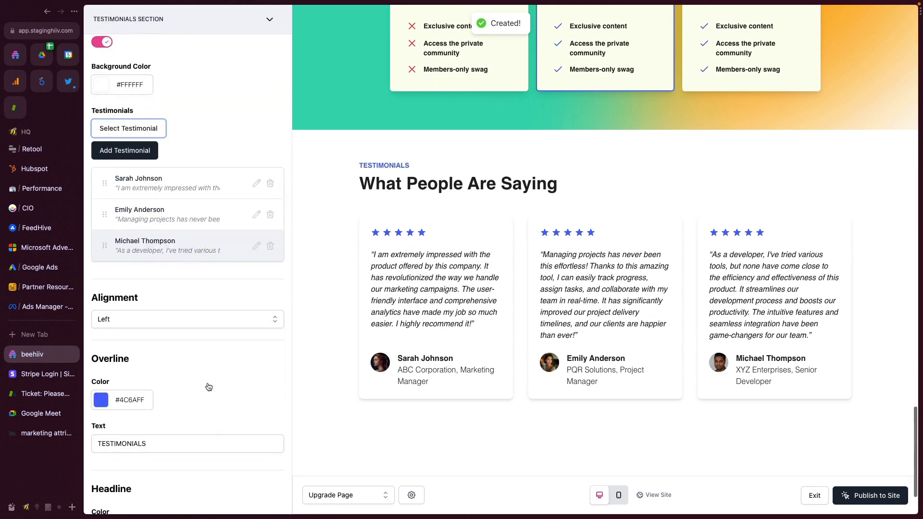
{"action": "scroll", "coordinate": [210, 382], "scroll_direction": "down", "scroll_amount": 2}
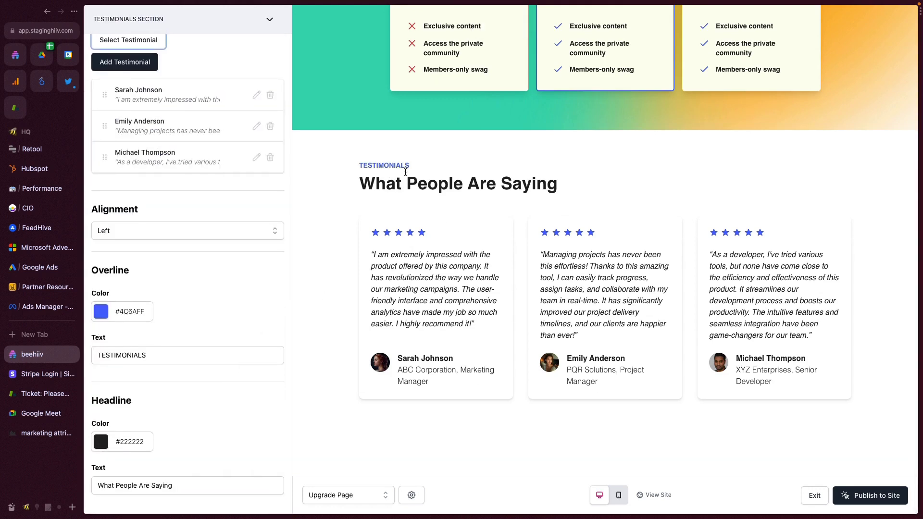
{"action": "scroll", "coordinate": [250, 324], "scroll_direction": "up", "scroll_amount": 2}
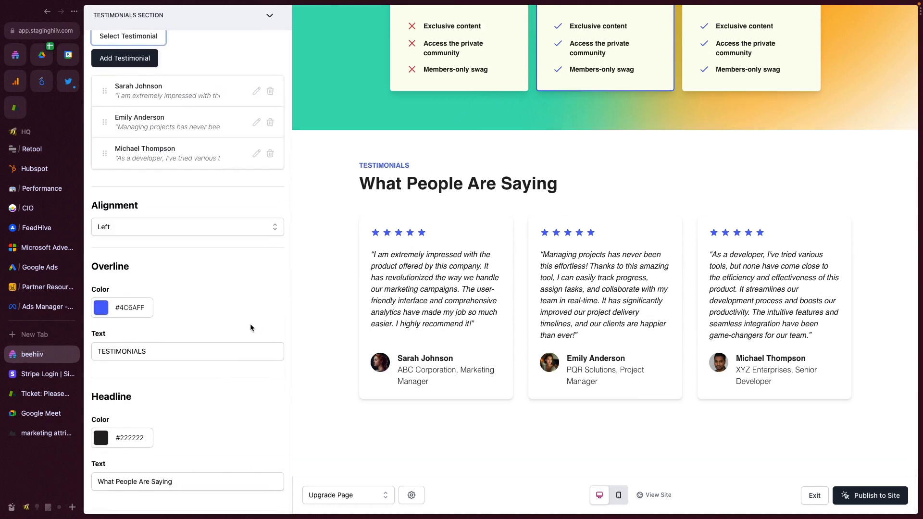
{"action": "scroll", "coordinate": [164, 264], "scroll_direction": "up", "scroll_amount": 15}
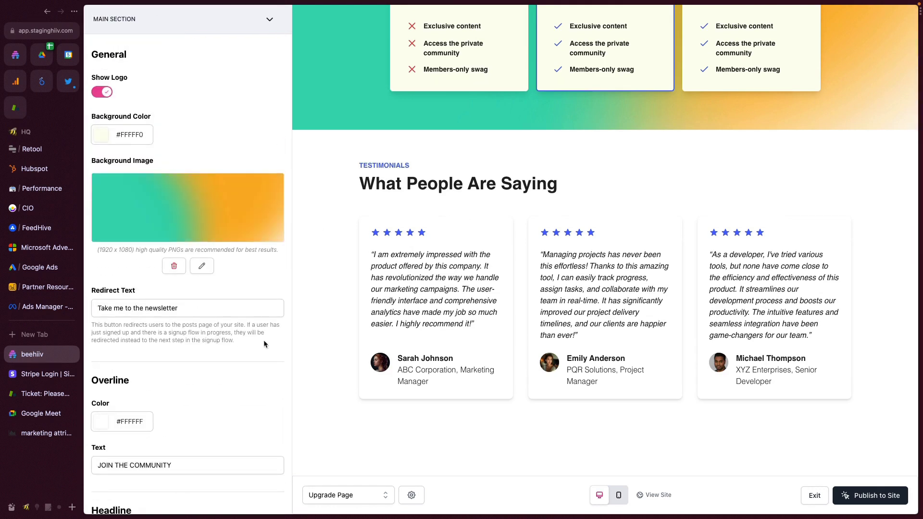
{"action": "scroll", "coordinate": [227, 338], "scroll_direction": "down", "scroll_amount": 12}
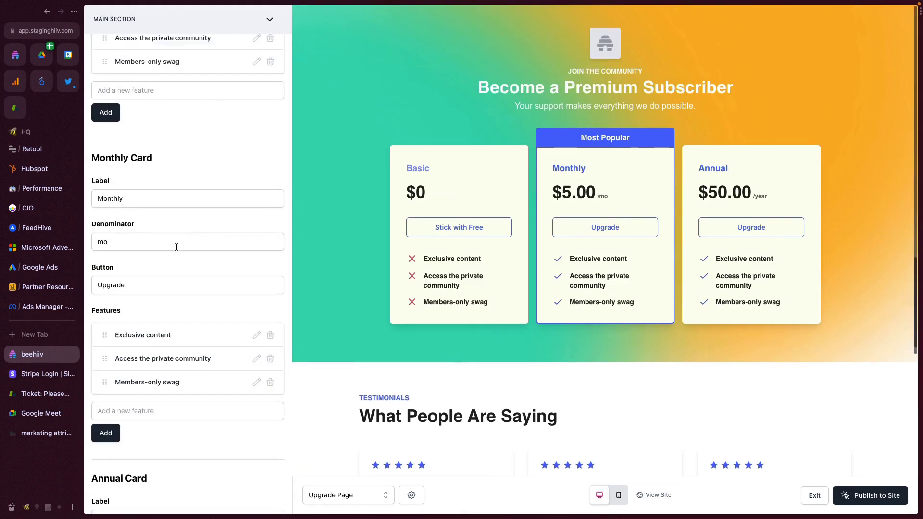
{"action": "scroll", "coordinate": [177, 247], "scroll_direction": "up", "scroll_amount": 12}
{"action": "left_click", "coordinate": [397, 360]}
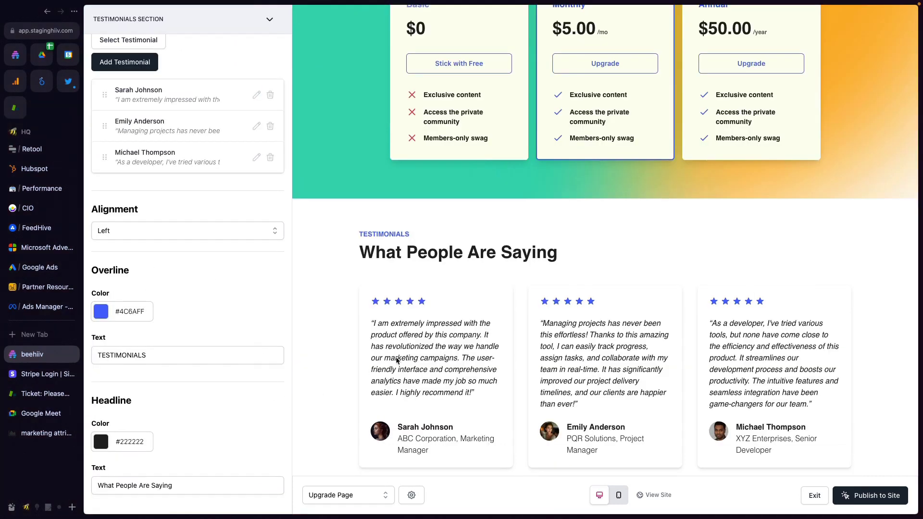
{"action": "scroll", "coordinate": [397, 361], "scroll_direction": "up", "scroll_amount": 3}
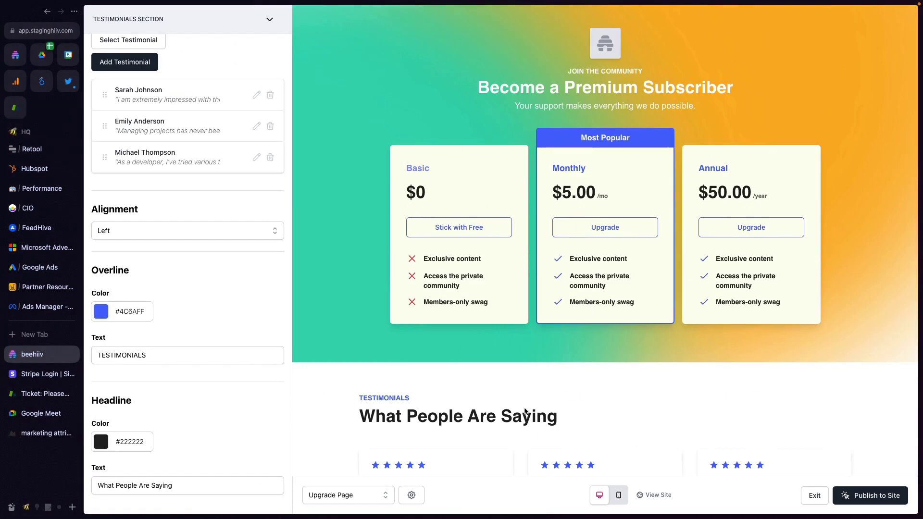